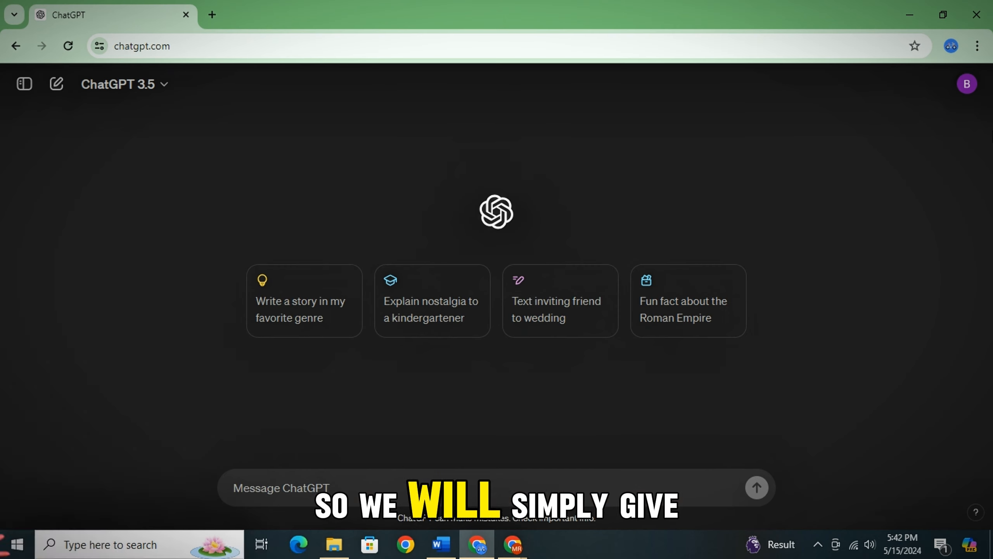
Ask ChatGPT for a short single-paragraph wisdom story in simple English without hyperbolic language, and for at least 20 related Leonardo AI image prompts.
type("Write me a short wisdom story in a single paragraph, use only easy and simple English words and avoid those hard and hyperbolic language.")
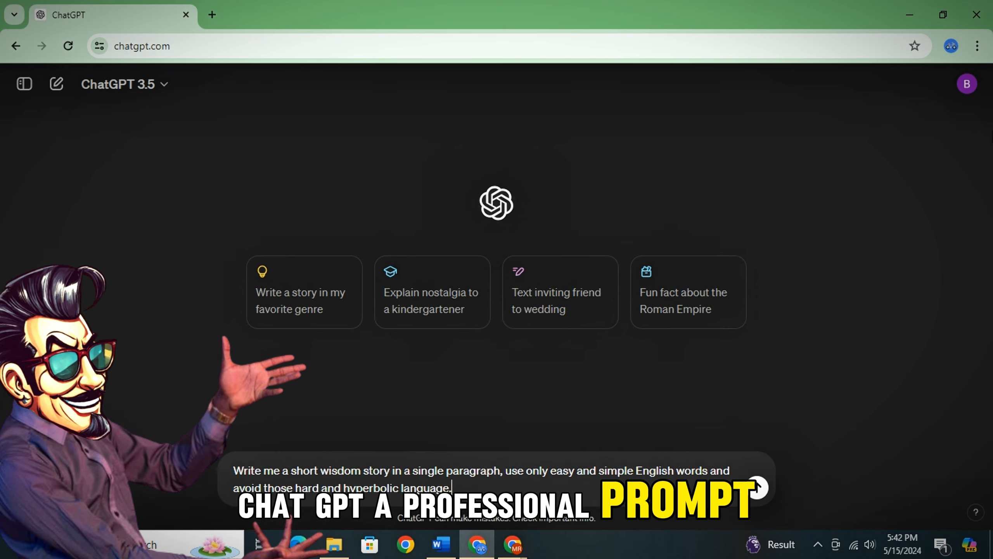
key("Return")
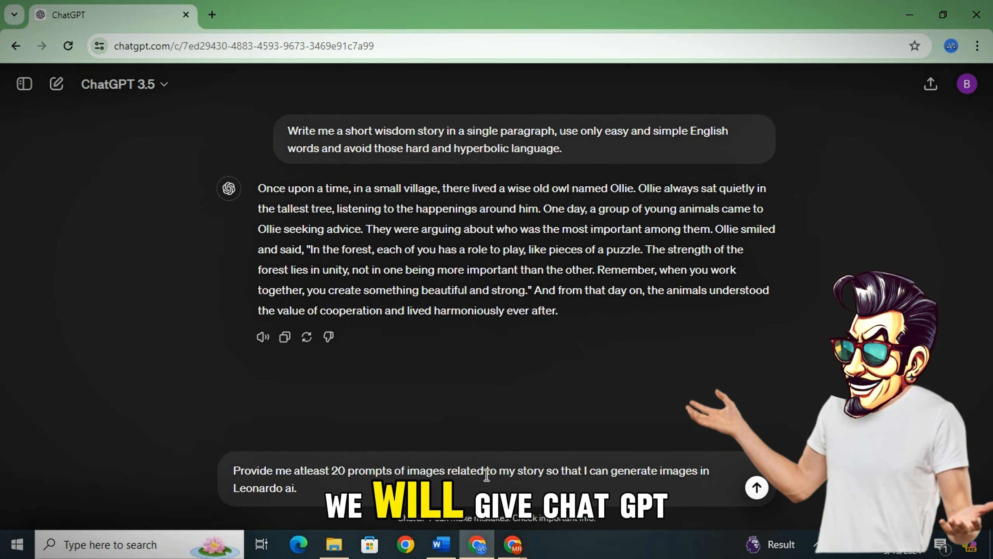
left_click(758, 488)
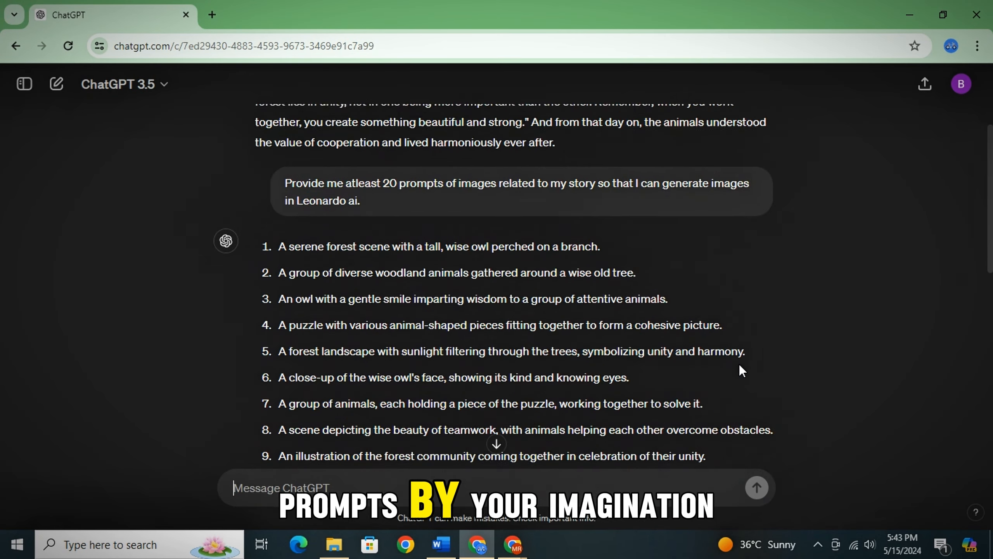
Select the full owl story paragraph in ChatGPT's answer to copy it for the narration.
scroll(742, 369, "up", 1)
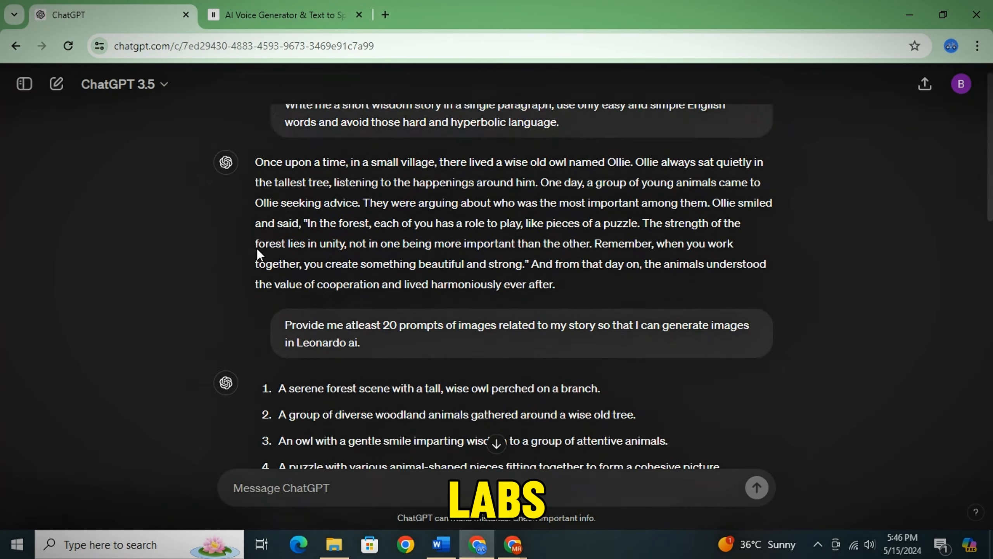
scroll(257, 249, "up", 1)
left_click_drag(558, 313, 306, 238)
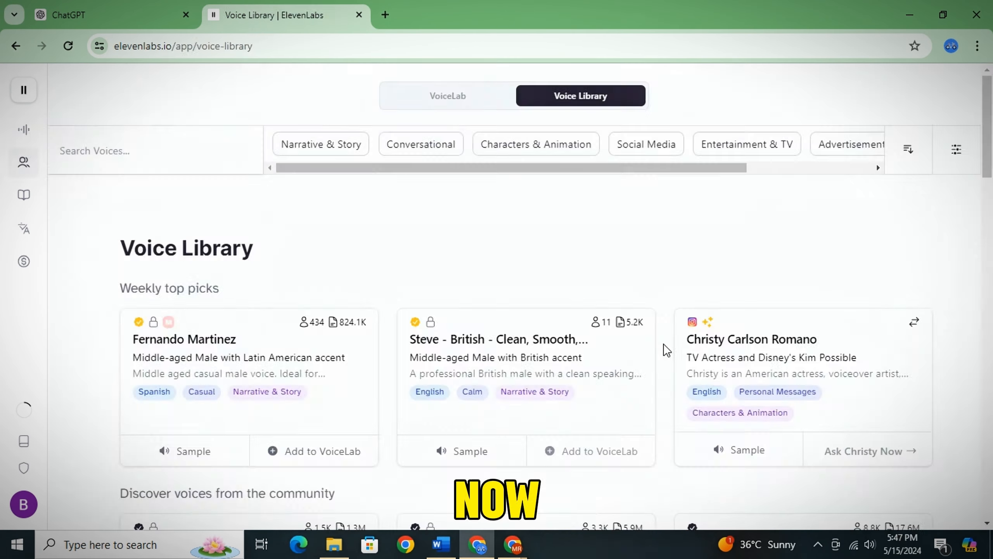
Browse the ElevenLabs Voice Library and generate the owl story's narration with the Adam voice.
scroll(658, 345, "down", 10)
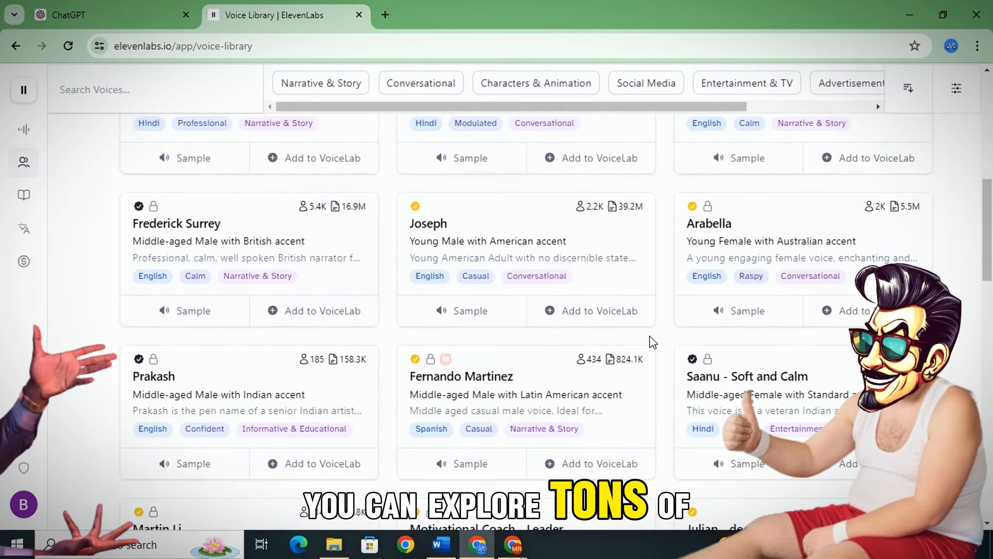
scroll(658, 344, "down", 15)
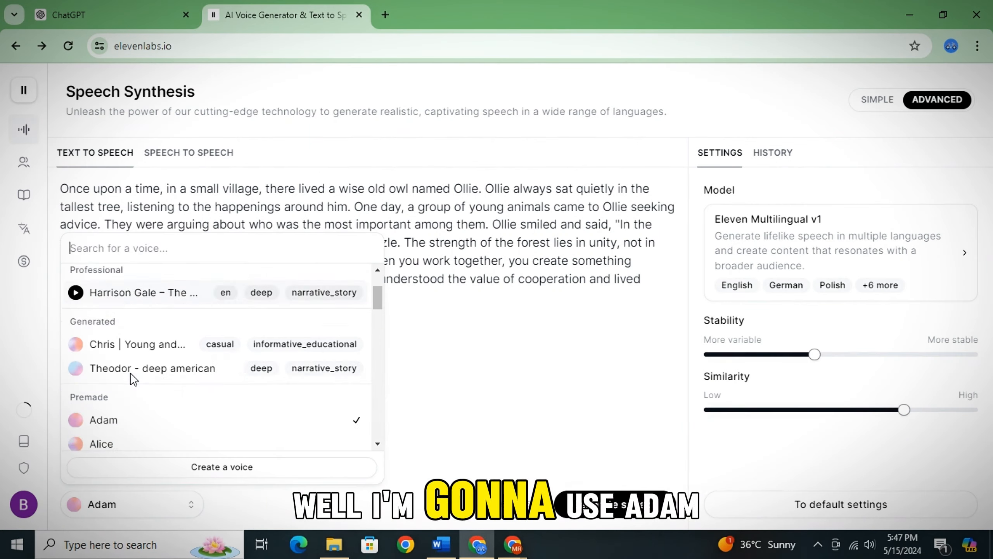
scroll(117, 372, "down", 2)
left_click(108, 358)
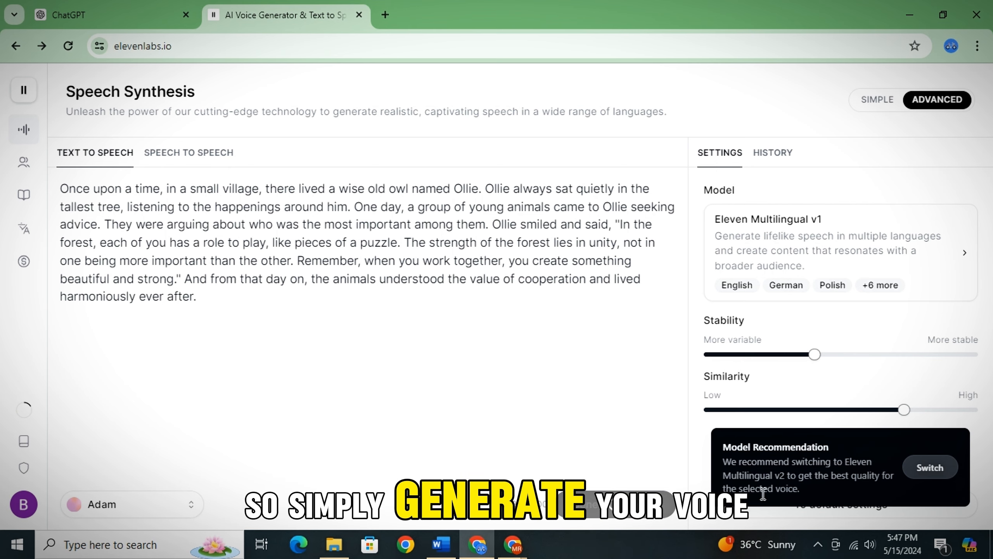
left_click(940, 508)
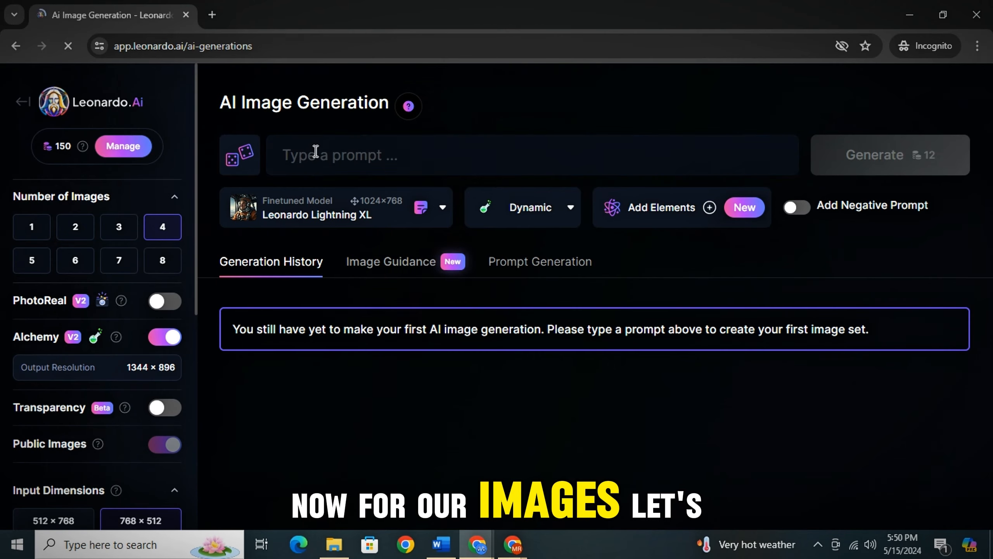
Enter the Leonardo.Ai prompt "A serene forest scene with a tall, wise owl perched on a branch," and select the 3D Animation Style model.
left_click(316, 151)
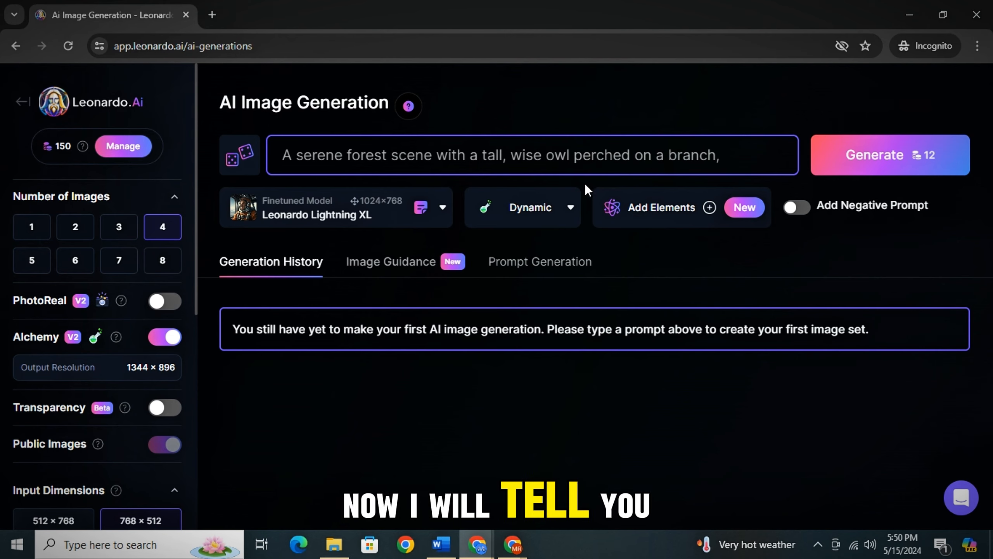
left_click(390, 220)
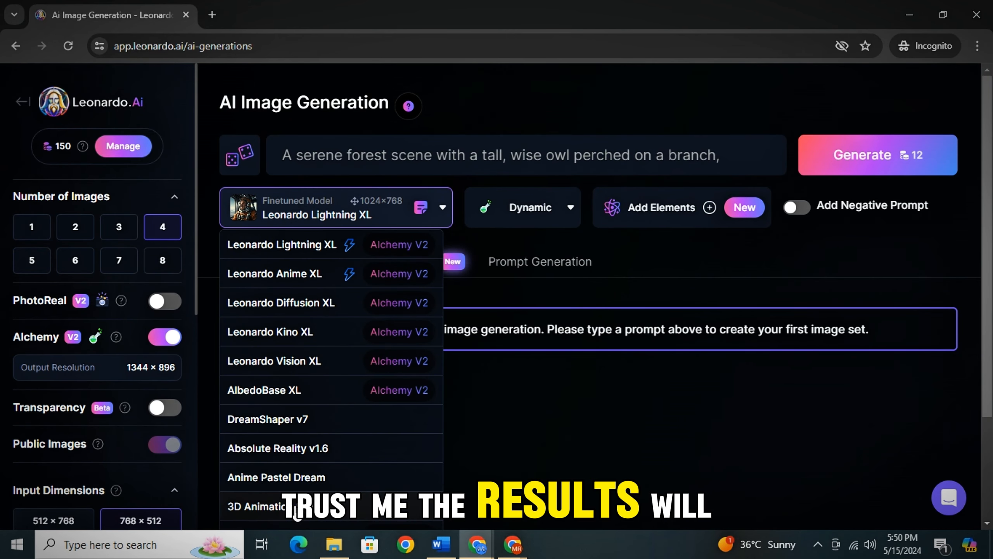
scroll(296, 513, "down", 2)
left_click(293, 434)
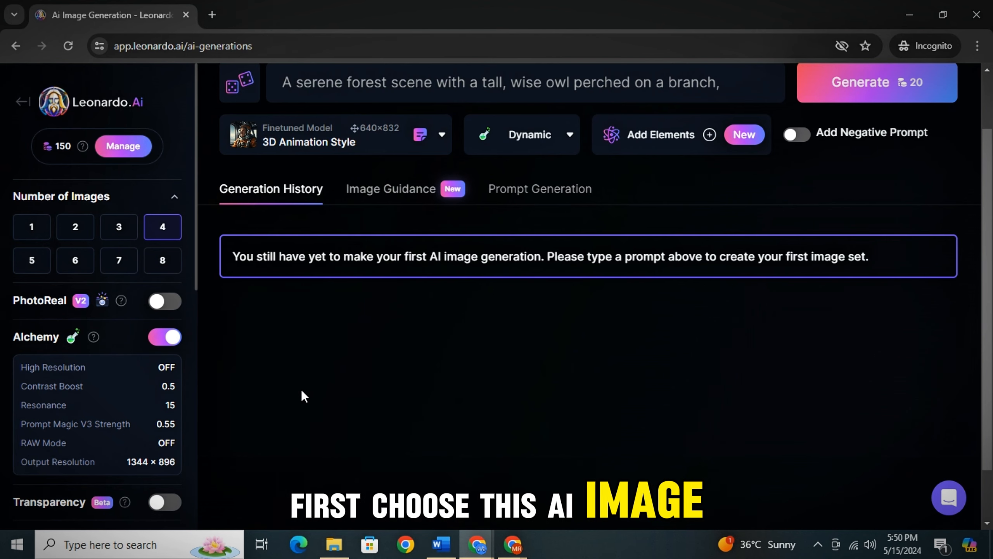
Set a tall portrait aspect ratio with 896 × 1582 output and three images per generation.
scroll(113, 391, "down", 9)
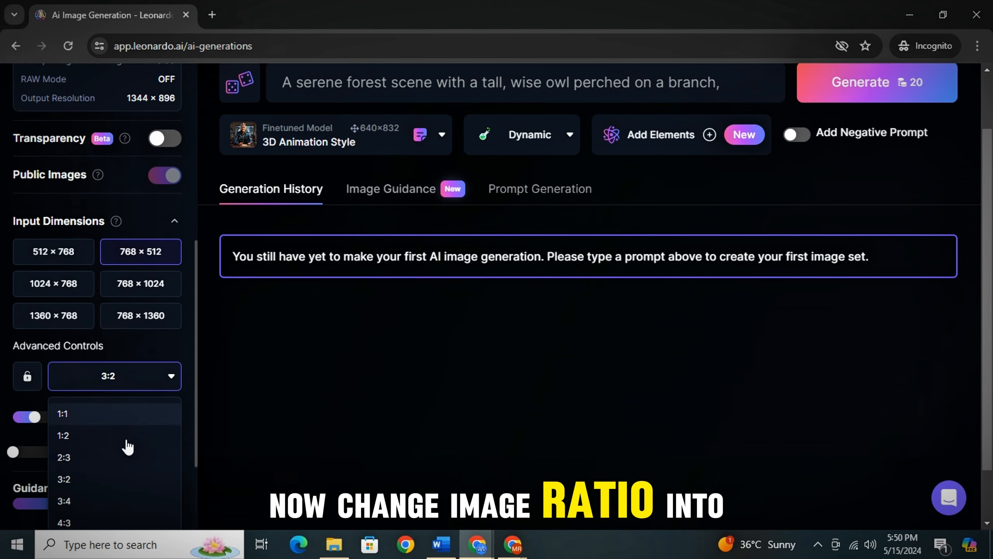
scroll(100, 506, "down", 3)
left_click(87, 417)
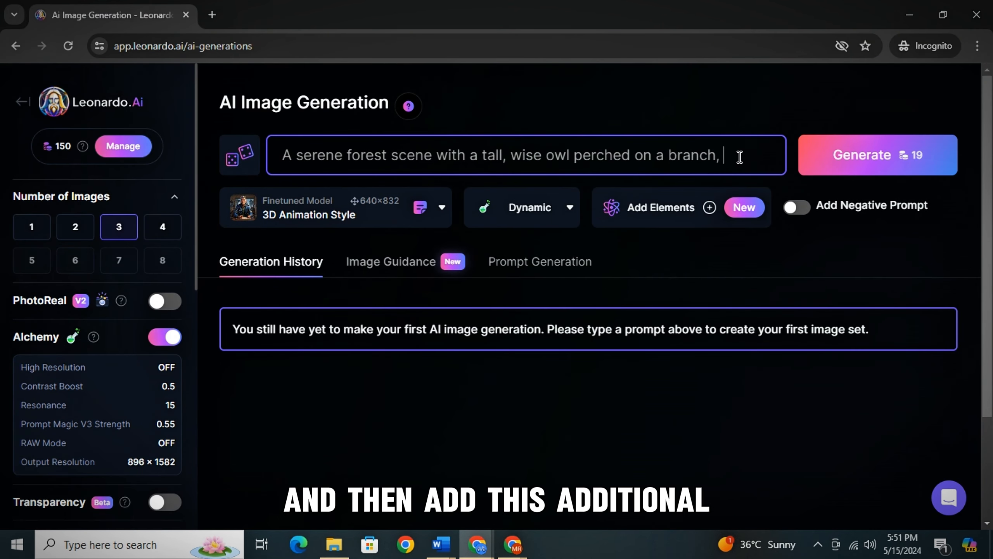
Append "Best Quality, 4K, Sharp Focus. Better Hand, Perfect Anatomy, 8k quality , Super High Quality, Highly detailed, full length image, full body shot image." and generate images.
type("Best Quality, 4K, Sharp Focus. Better Hand, Perfect Anatomy, 8k quality , Super High Quality, Highly detailed, full length image, full body shot image.")
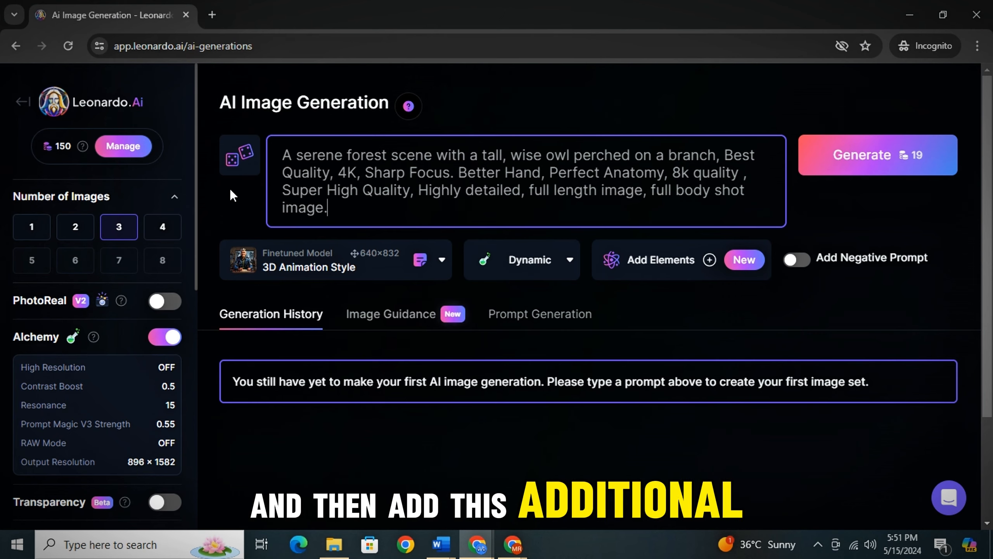
key("Return")
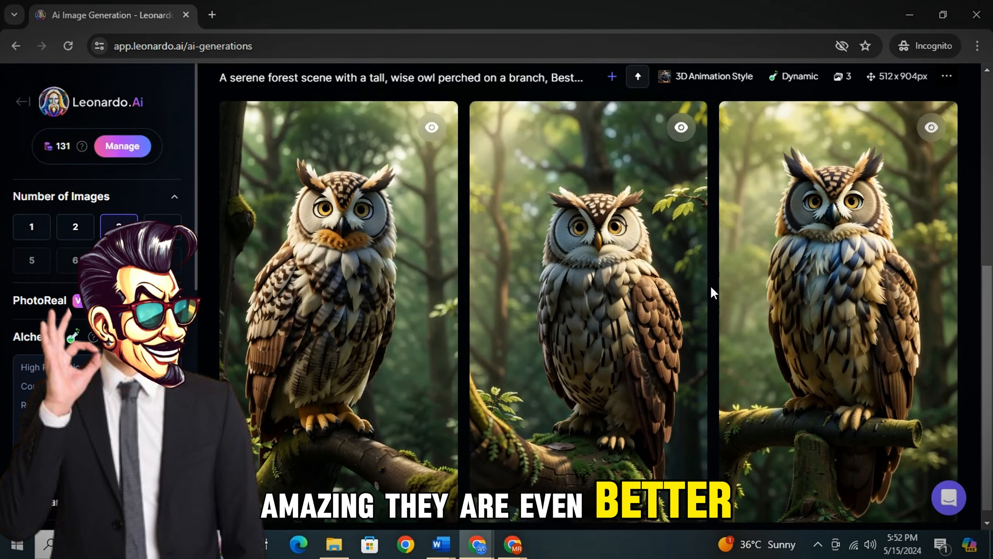
scroll(711, 285, "down", 1)
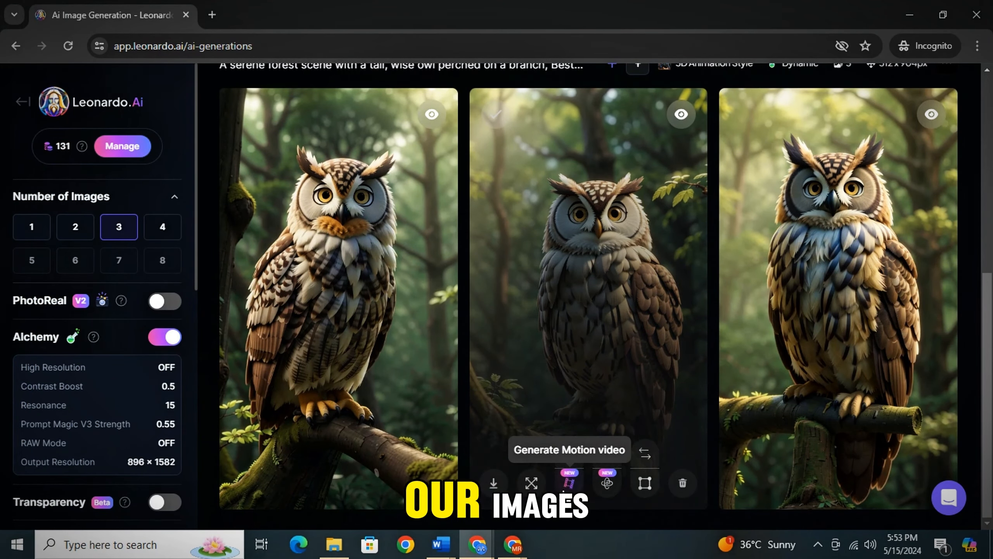
Generate a motion video from the middle owl image with Image2Motion.
left_click(570, 484)
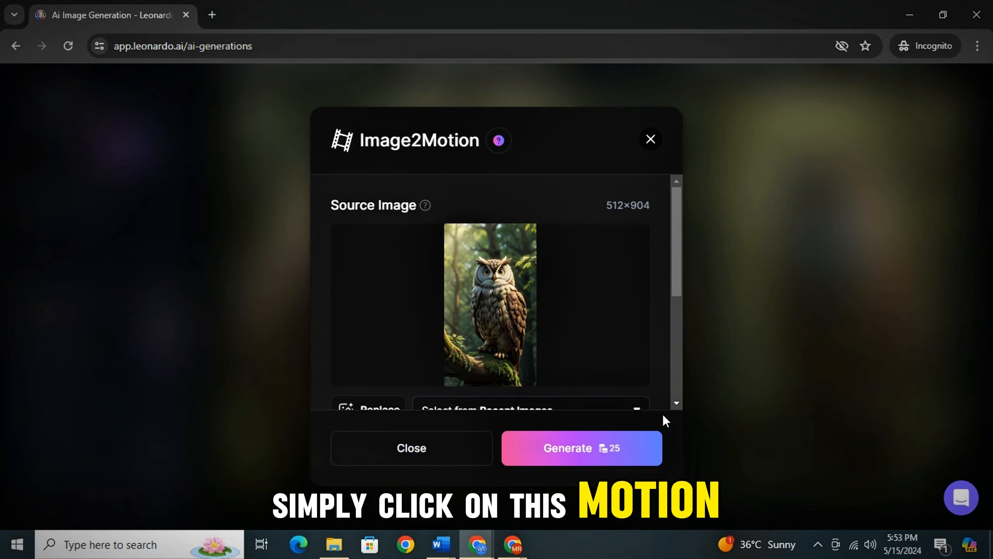
left_click(598, 454)
scroll(570, 410, "down", 3)
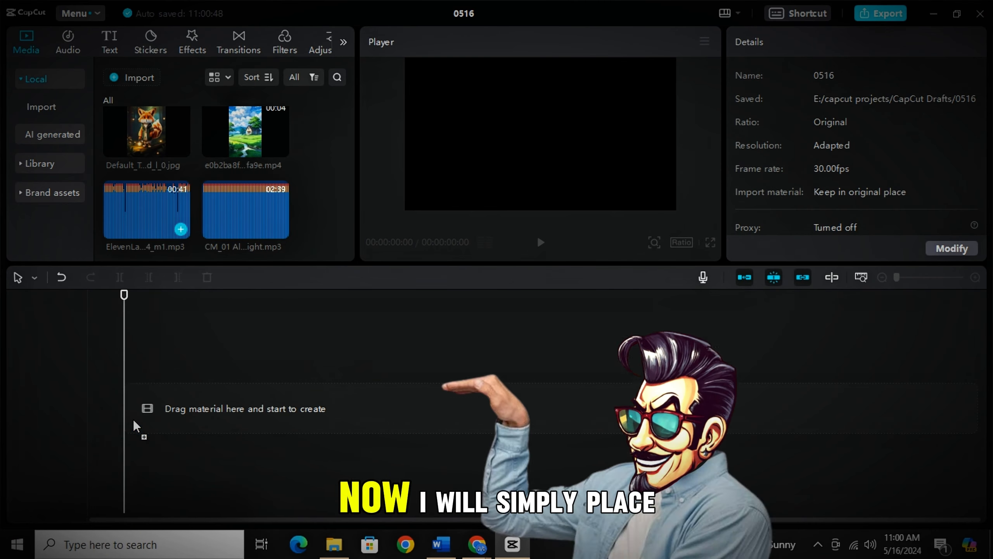
In CapCut, place the ElevenLabs narration on the timeline and the cottage landscape video e0b2ba8f at the start of the video track.
left_click_drag(135, 425, 188, 420)
scroll(243, 396, "up", 3)
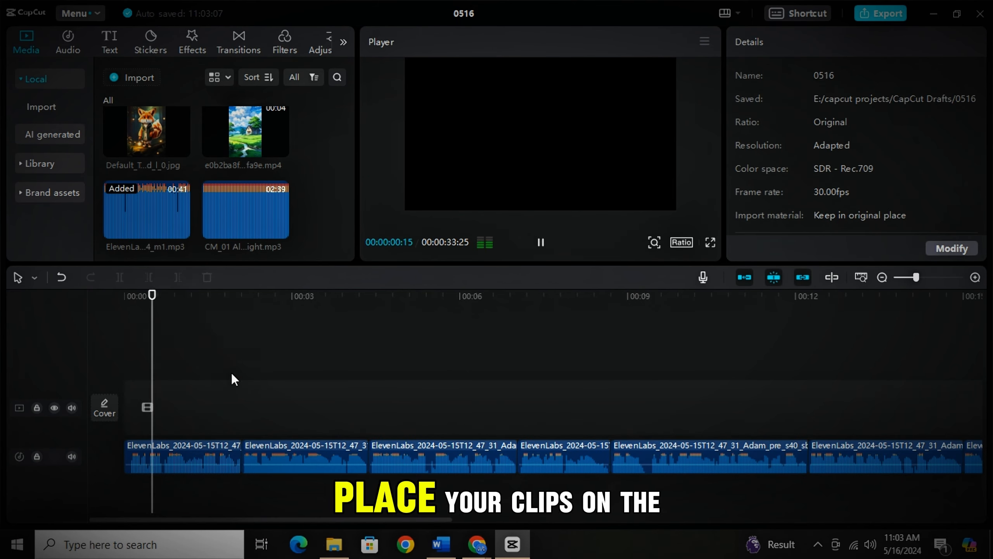
scroll(221, 219, "down", 5)
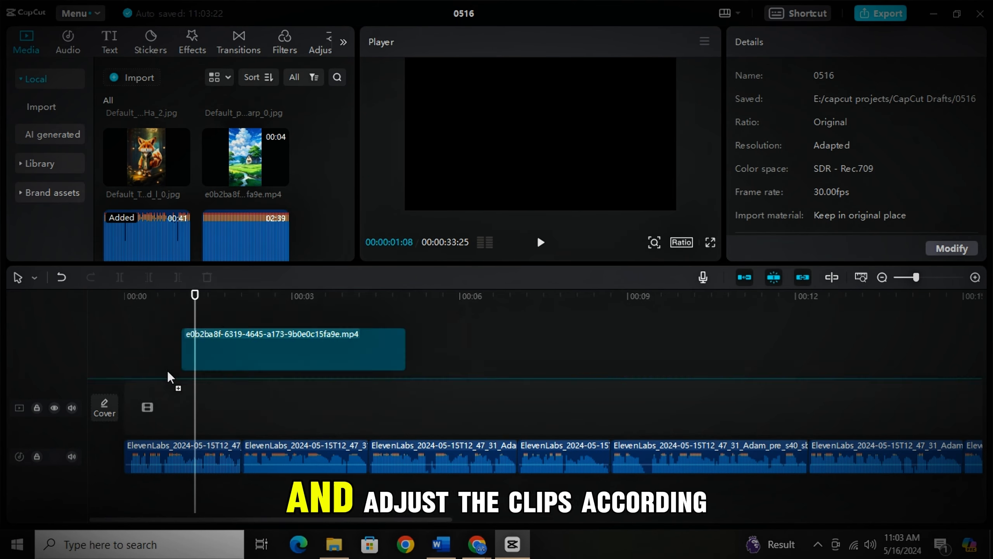
left_click_drag(169, 376, 133, 407)
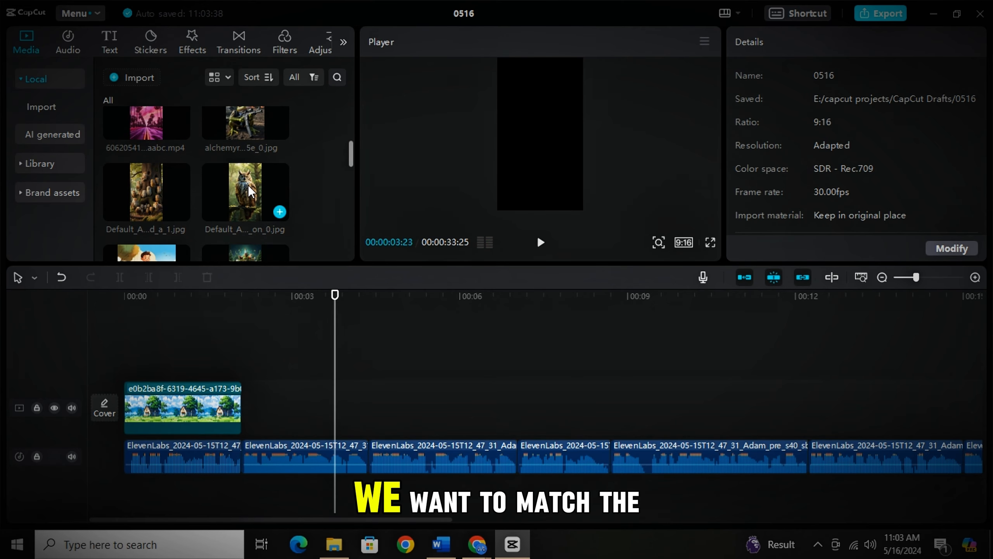
Add the serene-forest owl image and the owl video 51c9e961 to the sequence, and replace the following clip with the green village video 20ea97bf.
left_click(181, 249)
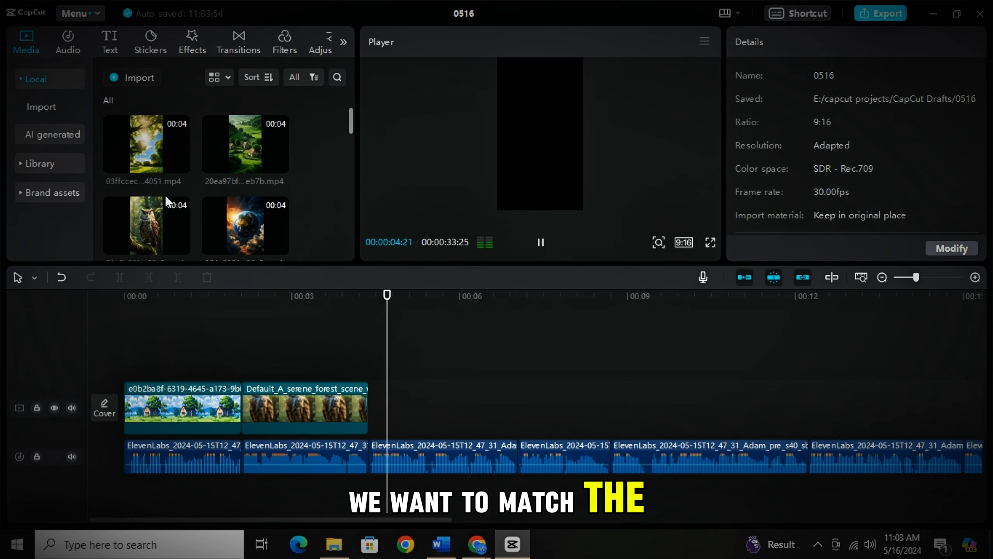
left_click(181, 249)
left_click_drag(147, 142, 626, 415)
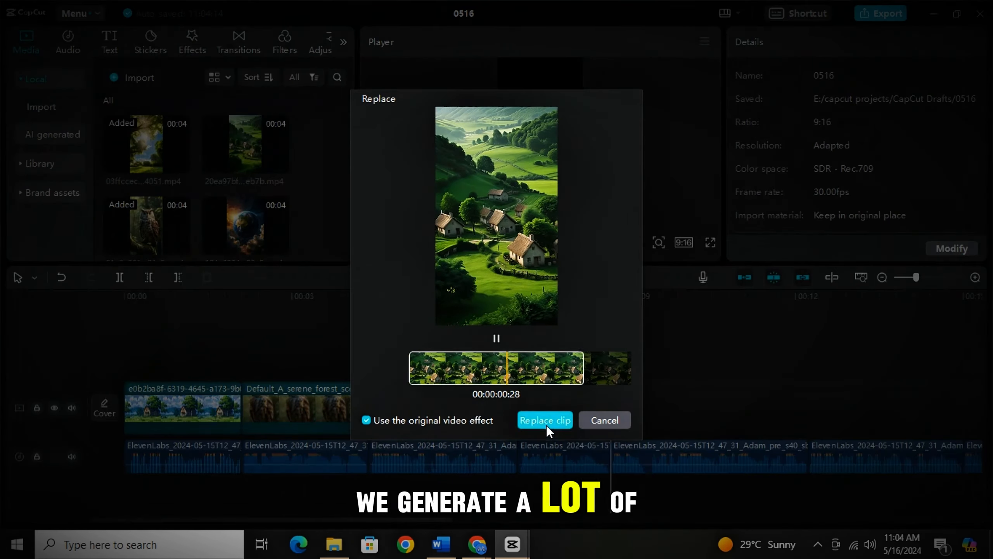
left_click(544, 417)
Trim the woodland-animals image to the end of its narration segment and add the puzzle-pieces image at the end of the sequence.
scroll(208, 227, "down", 5)
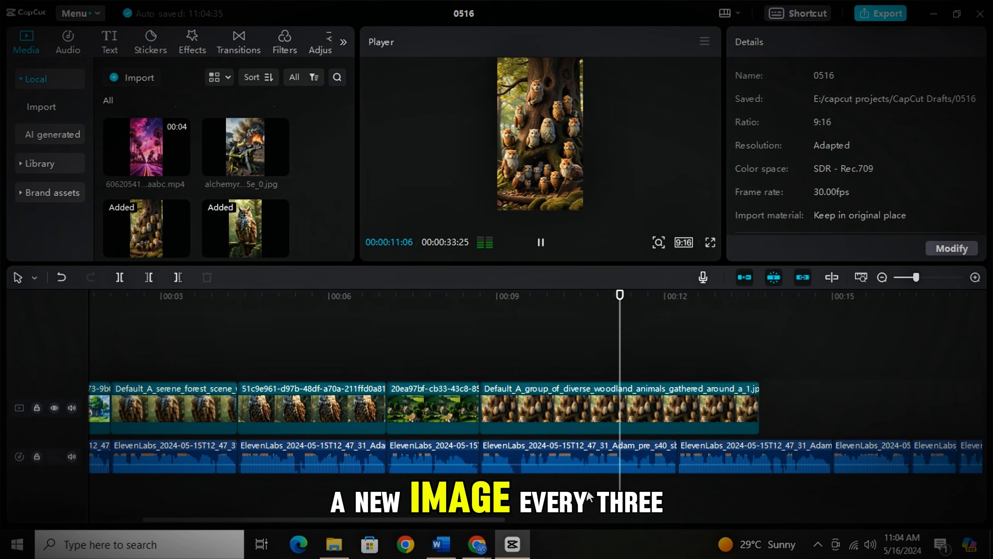
left_click_drag(762, 425, 674, 425)
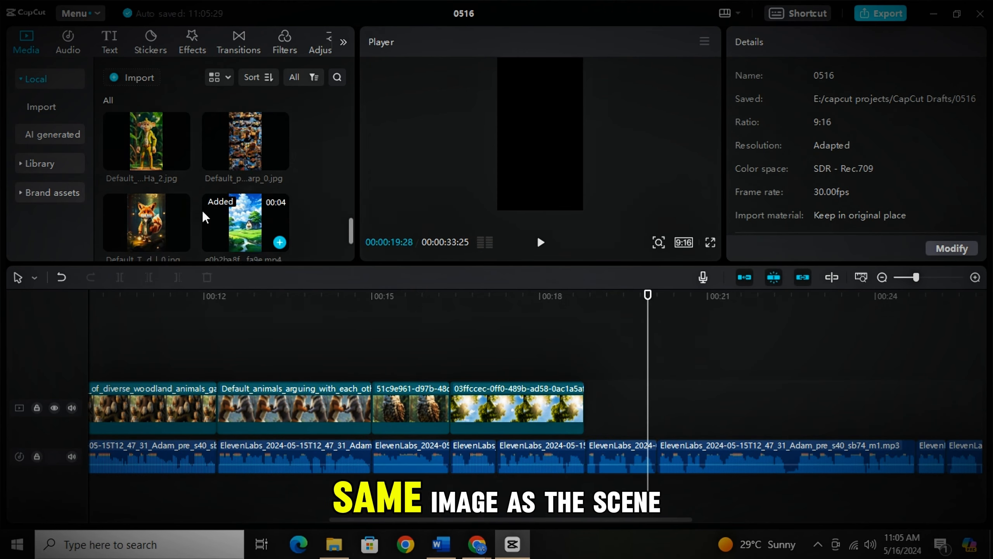
left_click_drag(243, 219, 660, 378)
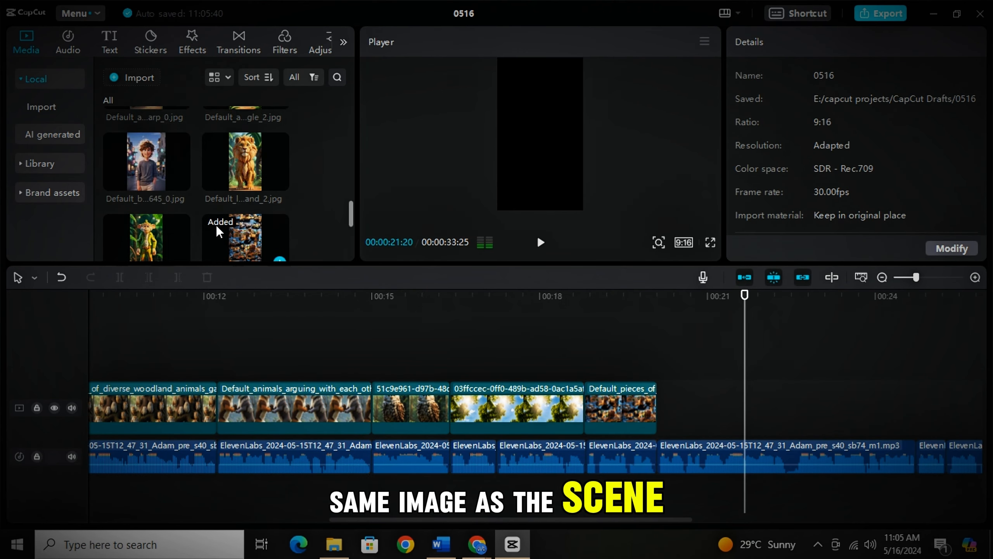
Continue the video track after the puzzle-pieces image with the forest illustration, lion and monkey images.
scroll(219, 231, "up", 5)
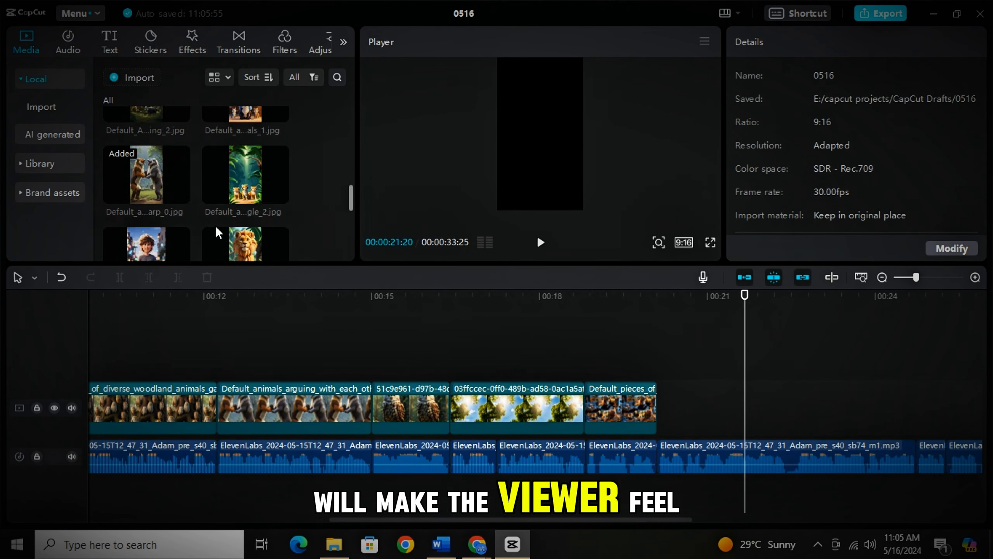
left_click_drag(245, 243, 826, 395)
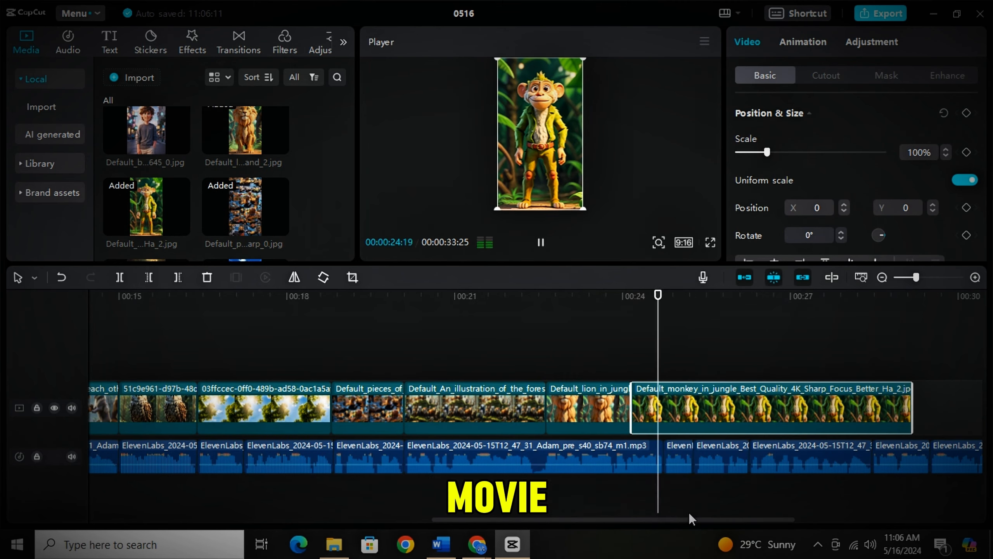
left_click(687, 352)
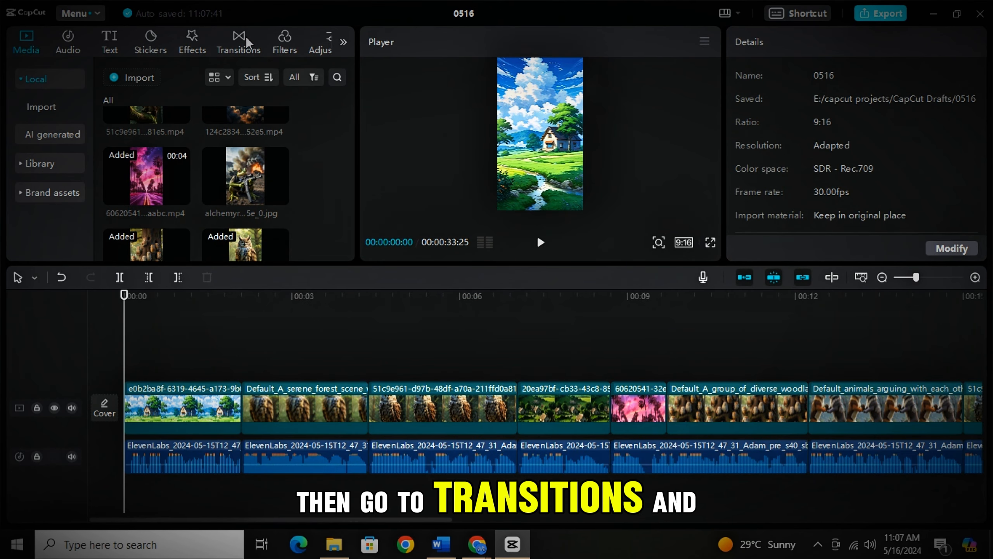
Add a 0.5 s Black Fade transition after the first clip, apply it to all clips, and preview the first transition.
left_click(246, 39)
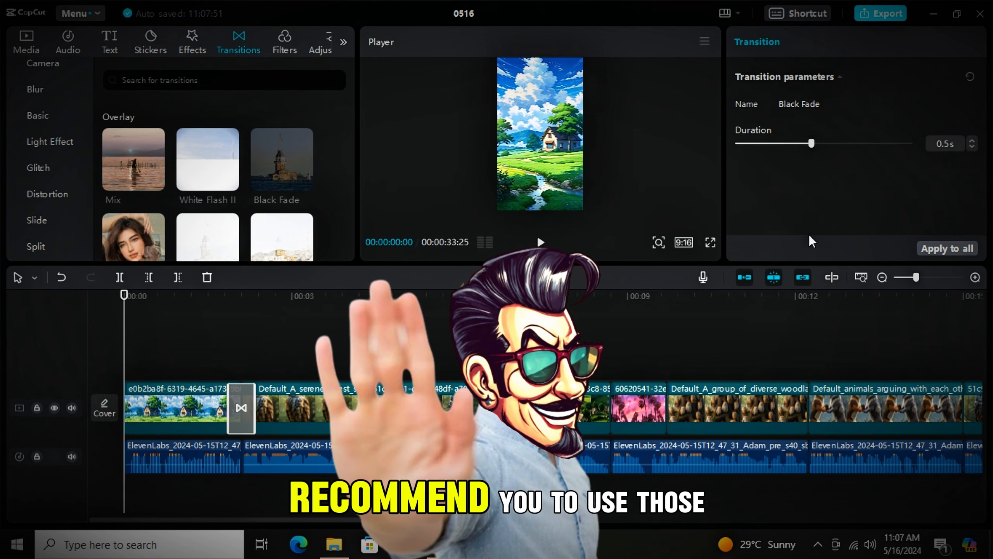
left_click(954, 250)
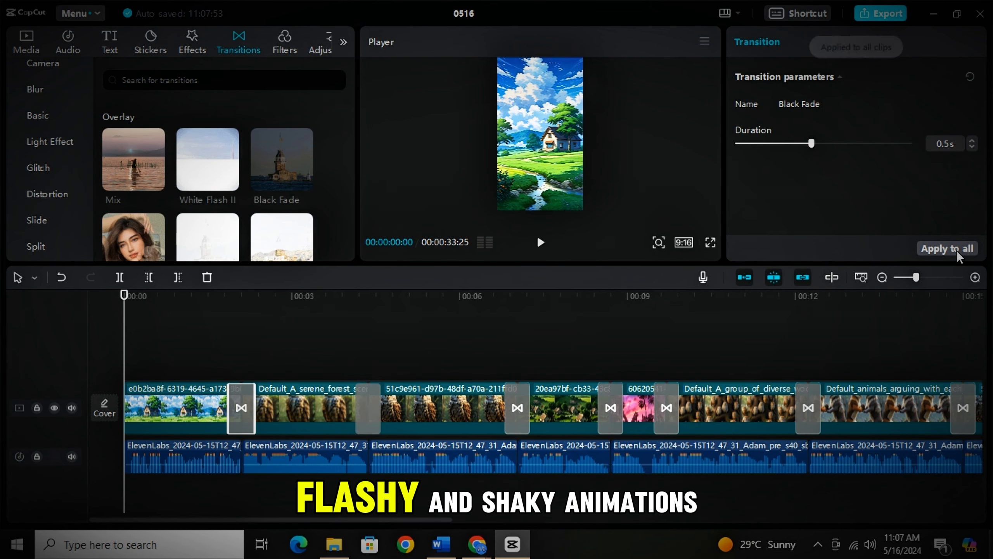
left_click_drag(195, 353, 270, 370)
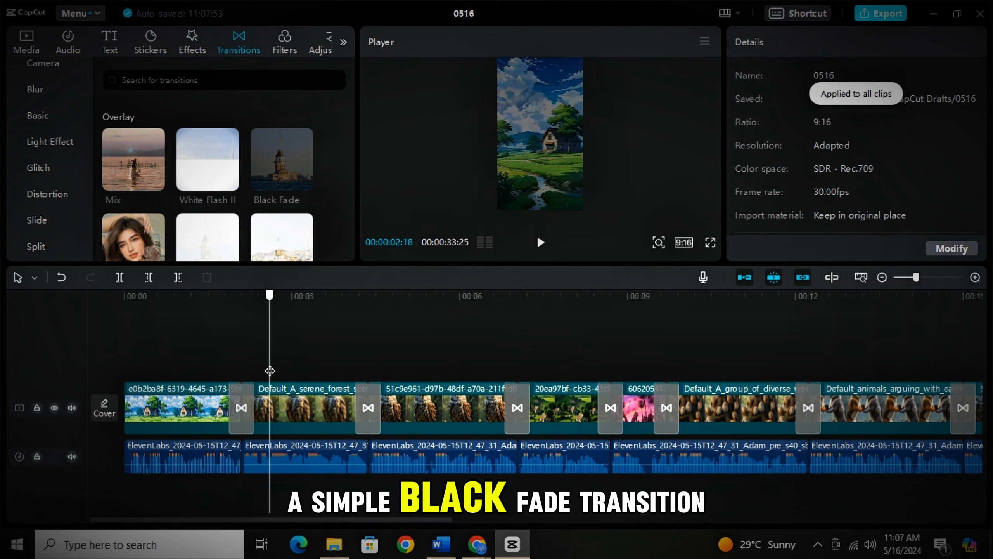
Apply the Zoom 1 combo animation to the serene-forest owl image, the second clip in the sequence.
left_click(305, 442)
left_click(305, 426)
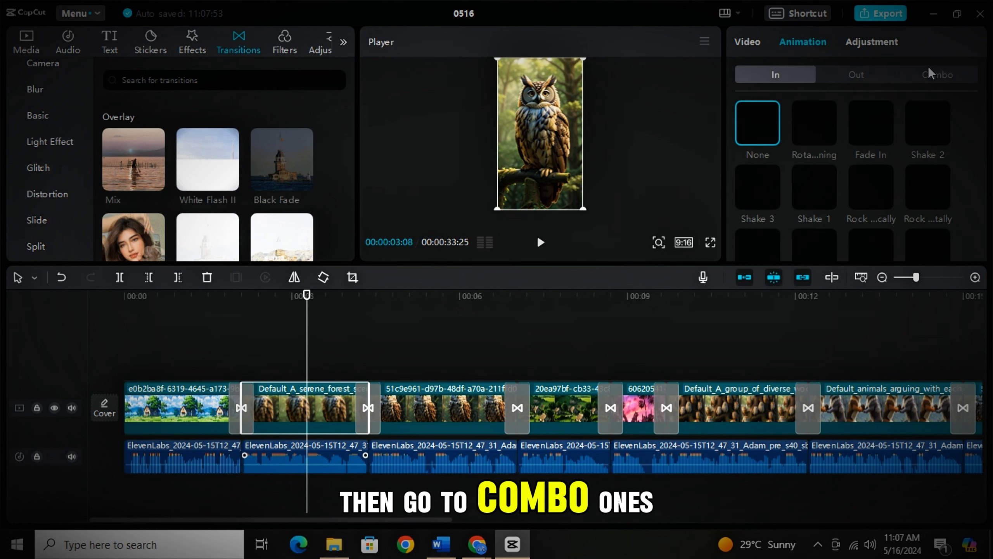
left_click(930, 74)
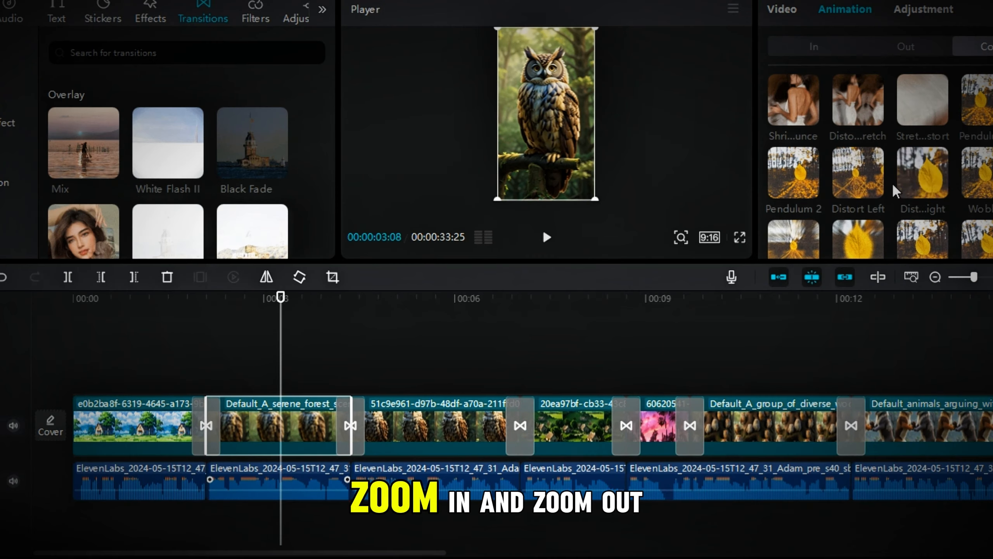
scroll(812, 184, "down", 3)
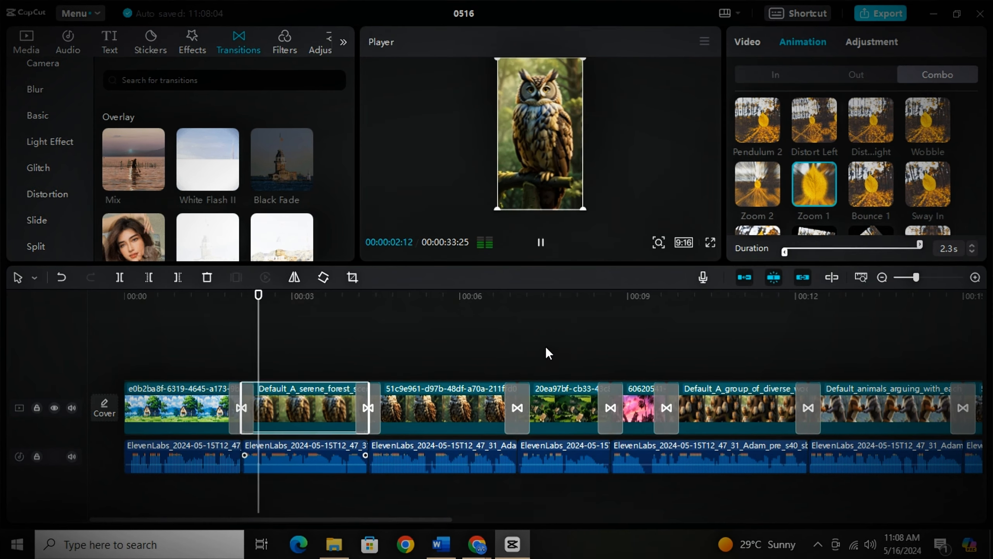
Give the second 51c9e961 owl video and the monkey image the Zoom 2 combo animation.
left_click(626, 364)
left_click(599, 409)
key("space")
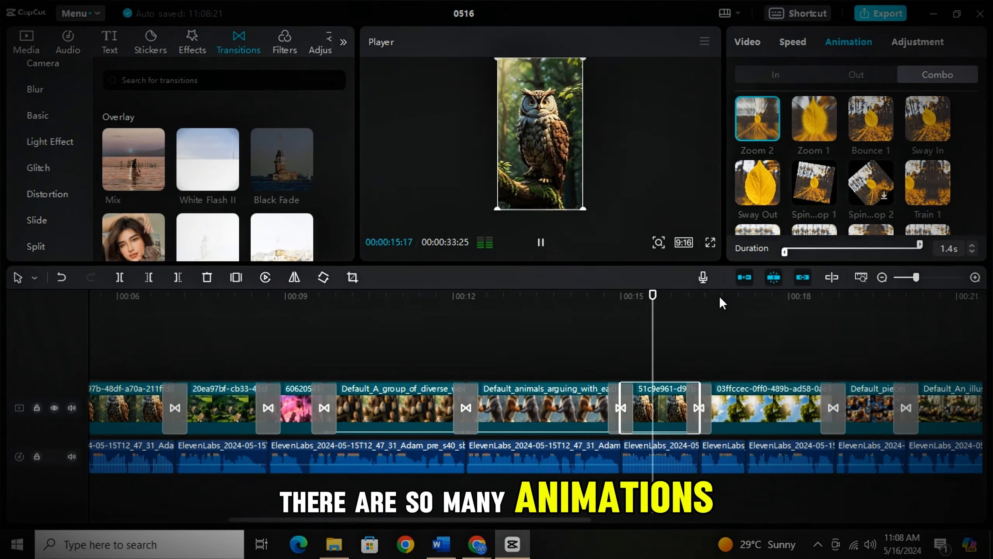
left_click(722, 407)
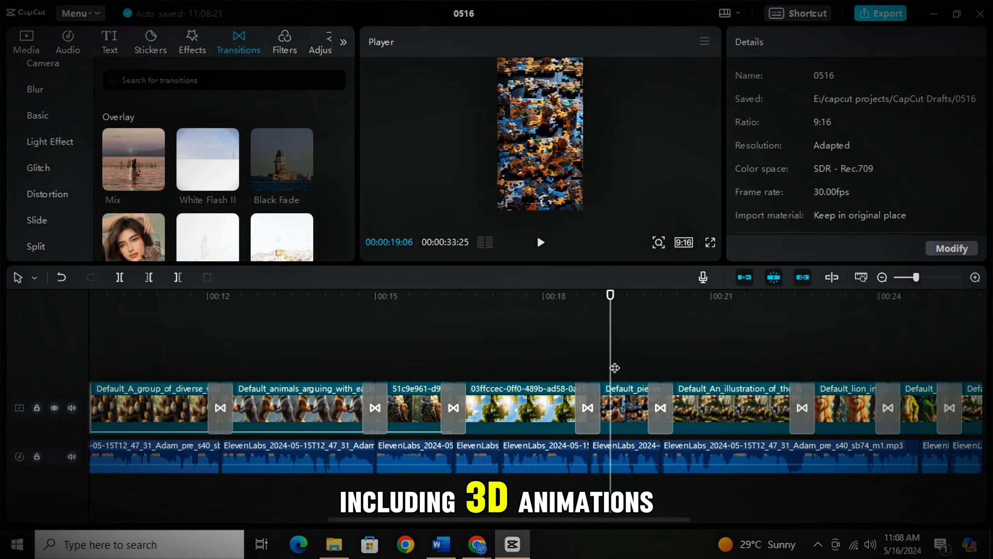
left_click(611, 407)
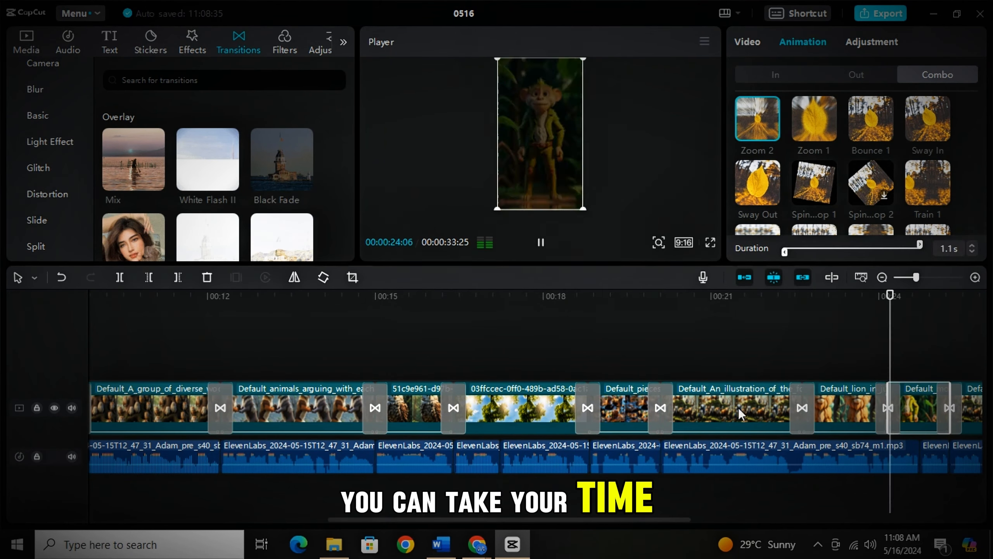
Continue the combo animations on the clips near the end, using Zoom 1 on the short image before the Earth video.
left_click_drag(642, 520, 753, 522)
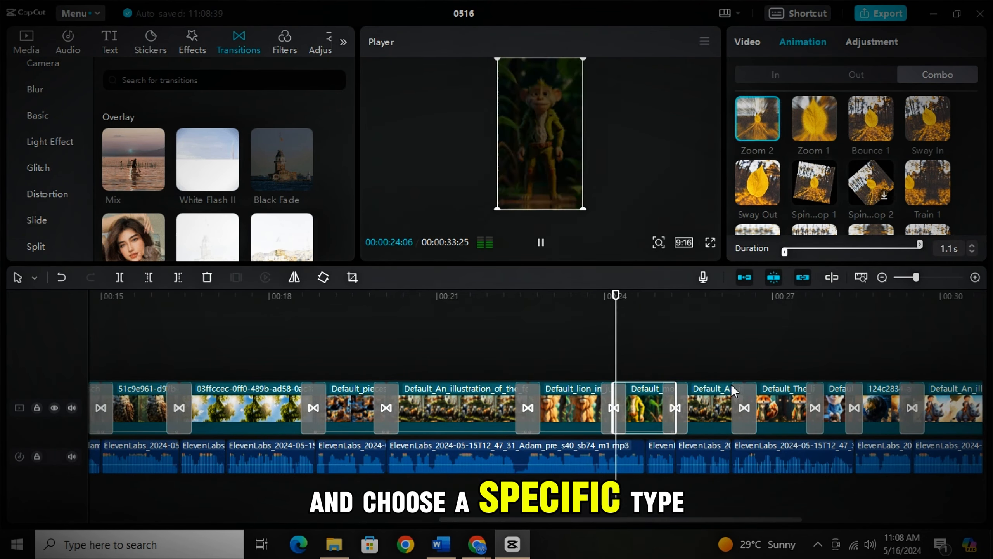
left_click(779, 407)
key("space")
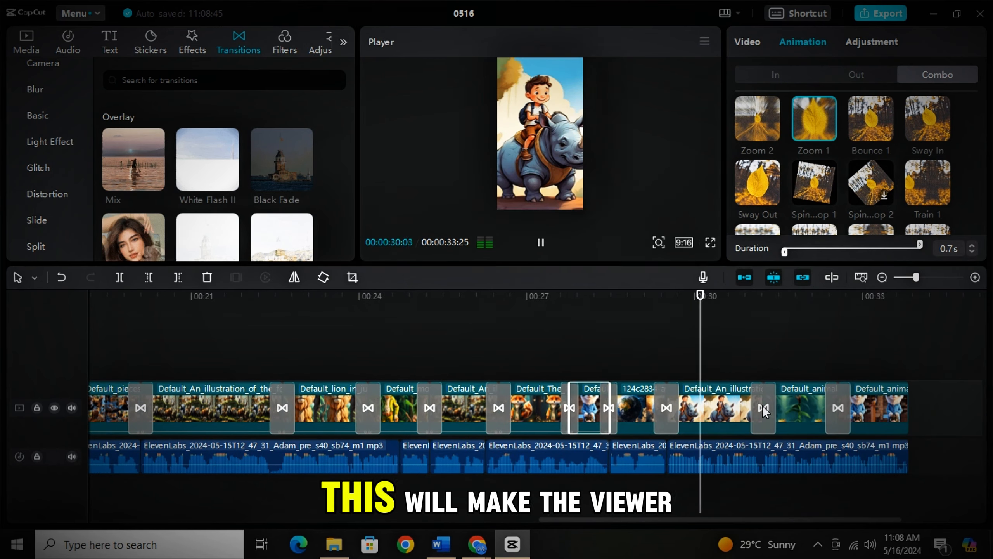
Remove the short image after the little-fox image and extend the fox, with the Zoom 2 combo animation, to the end of its narration segment.
key("space")
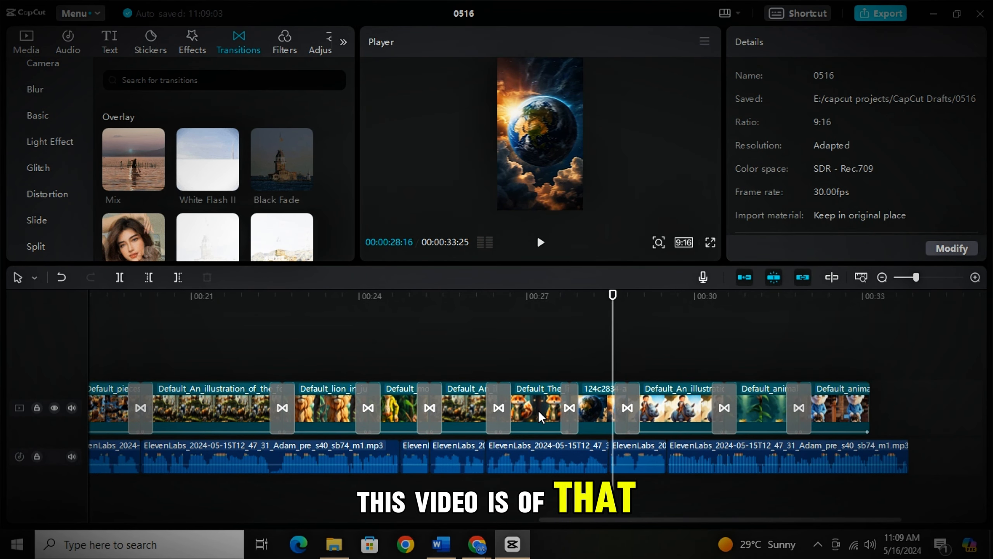
left_click(556, 407)
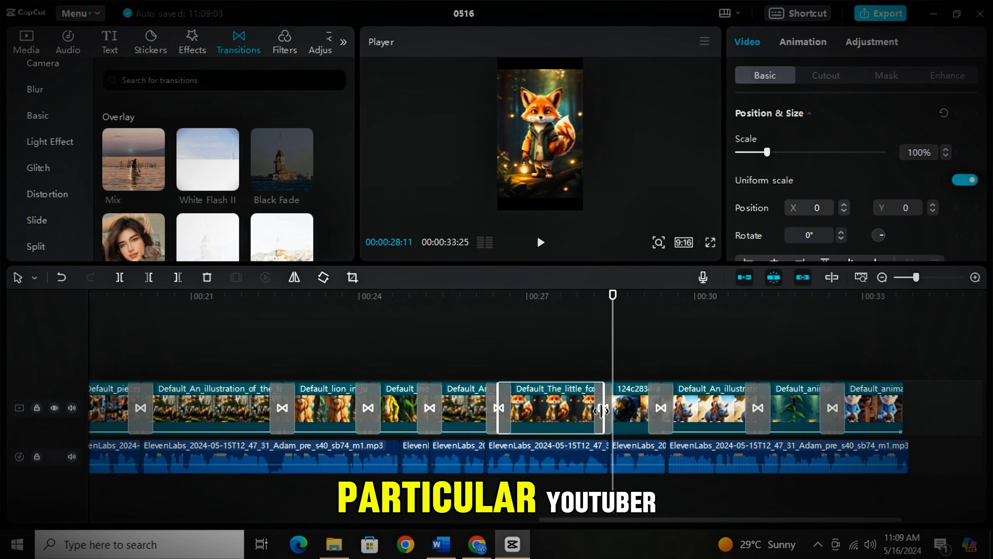
key("space")
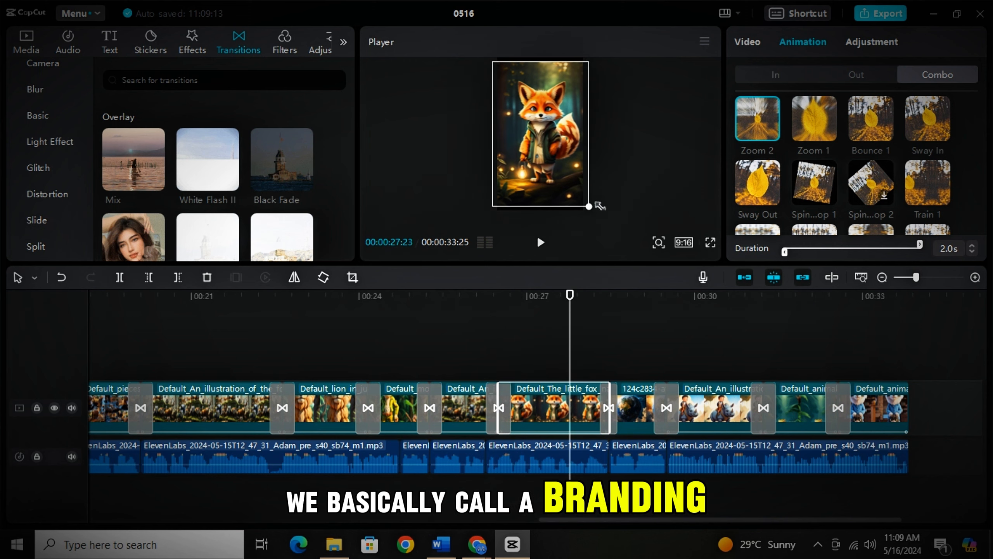
left_click(494, 349)
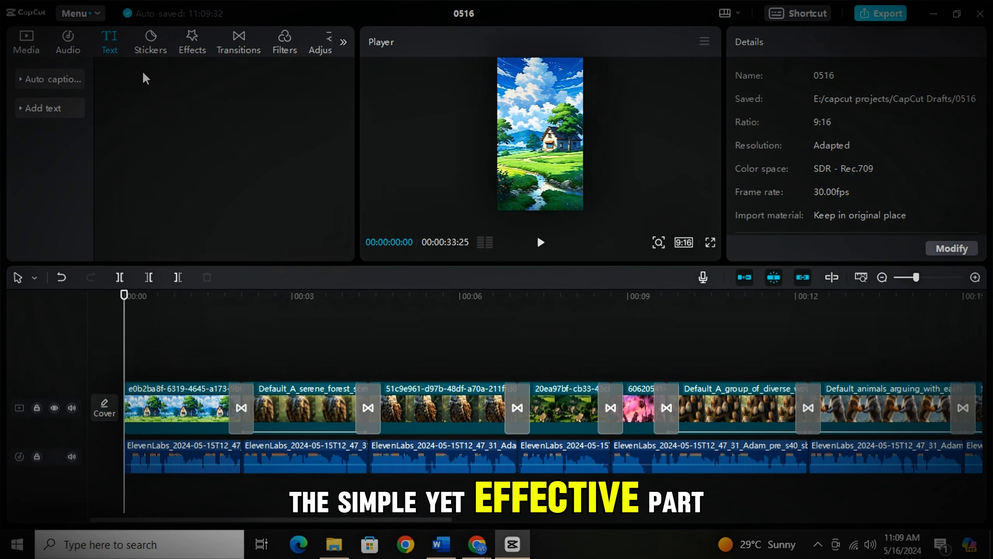
Generate English auto captions from the narration and apply the bold white QUICK caption template to all of them.
left_click(49, 79)
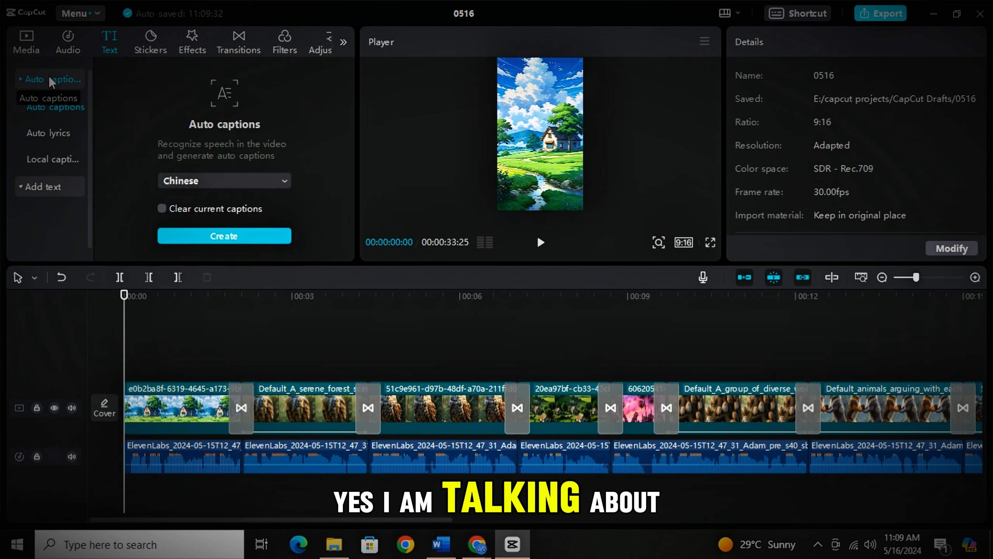
left_click(204, 182)
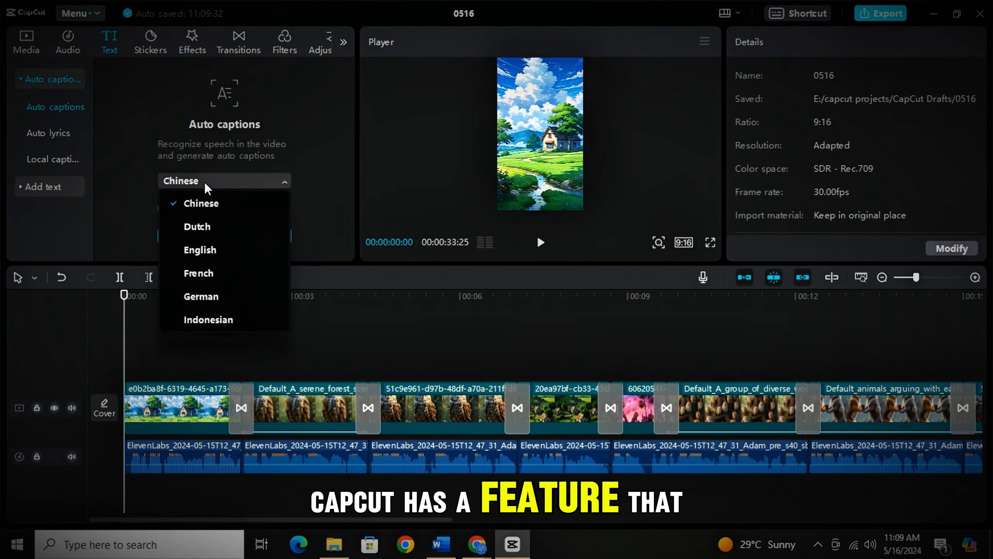
left_click(205, 252)
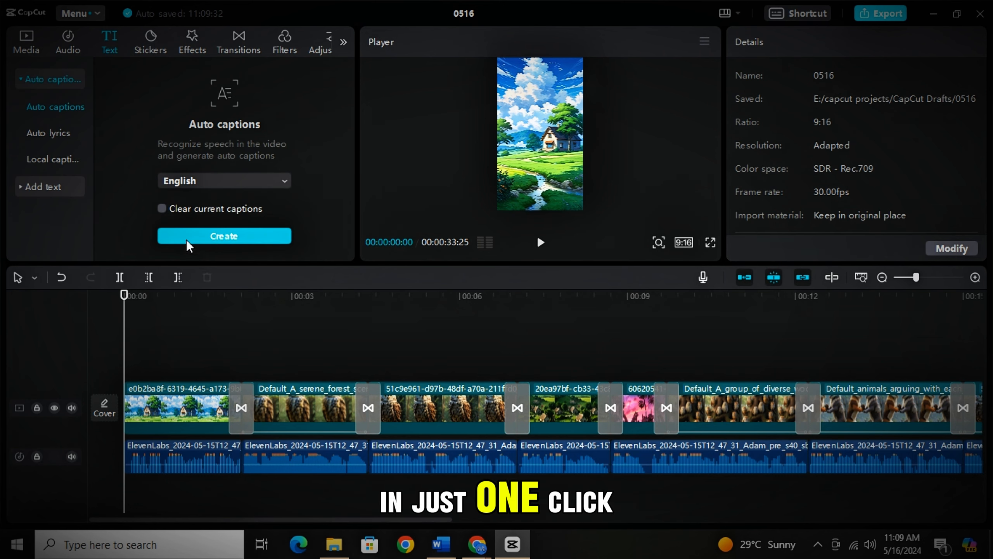
left_click(225, 238)
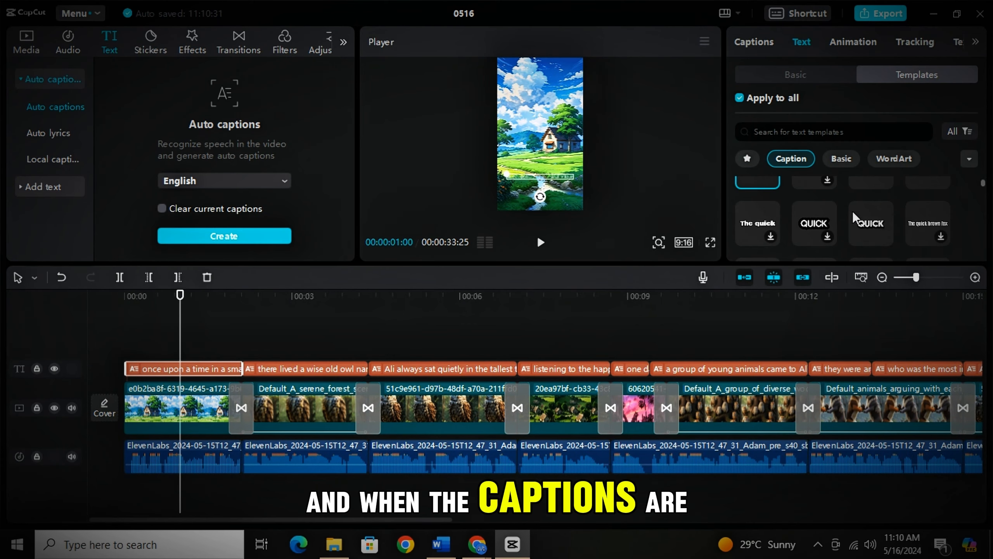
left_click(875, 233)
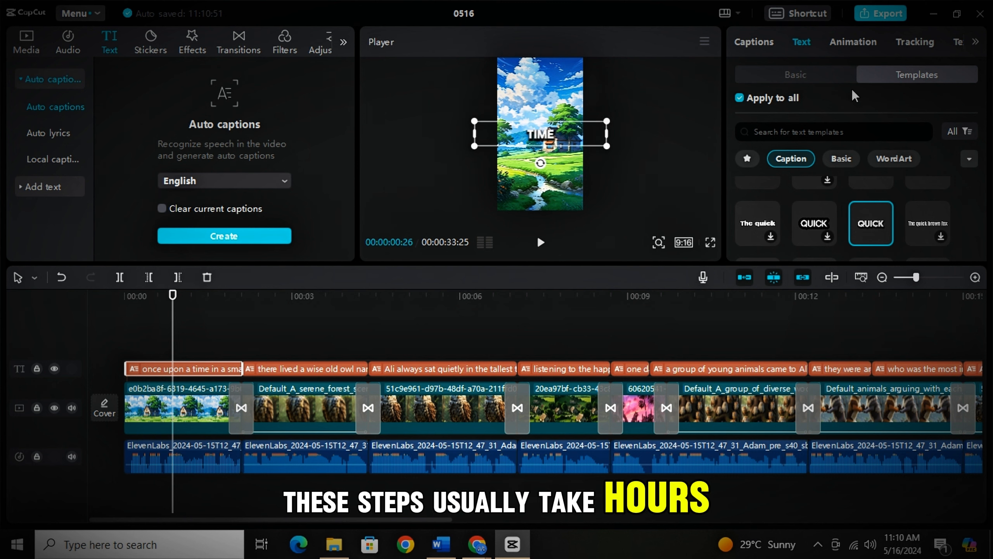
Color all captions bright yellow and reposition the caption text slightly higher near the middle of the frame.
left_click(796, 75)
scroll(822, 157, "down", 3)
left_click(809, 224)
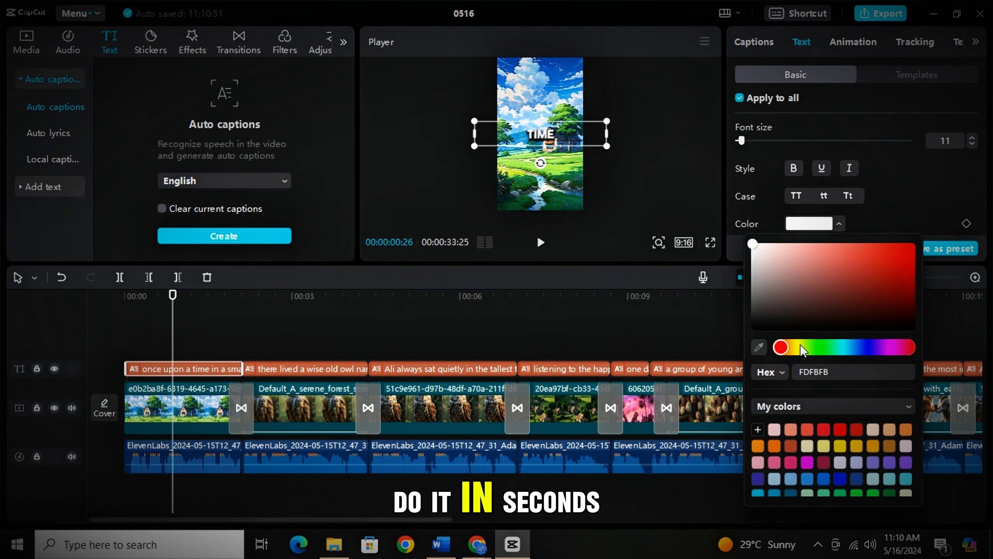
left_click(803, 347)
left_click(914, 245)
left_click(593, 152)
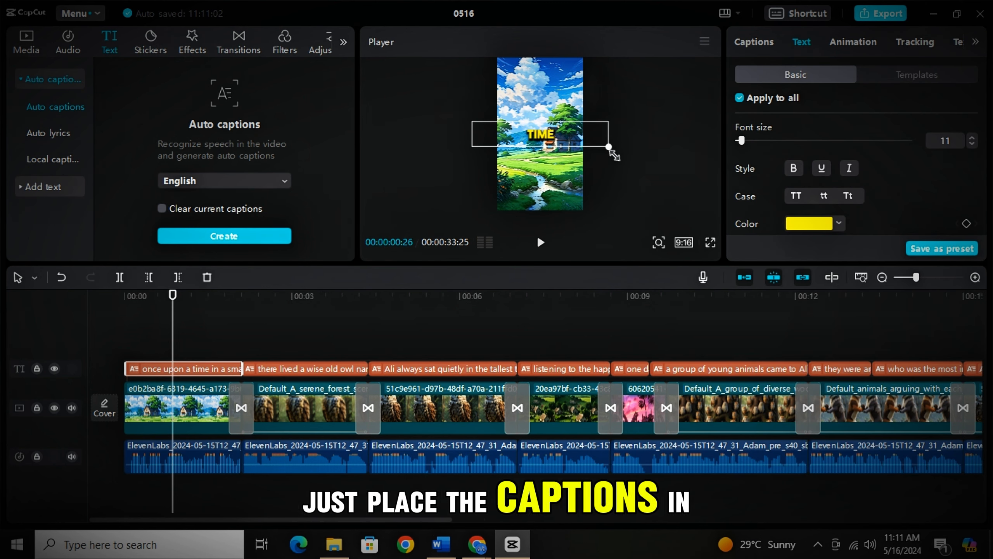
left_click_drag(577, 139, 573, 126)
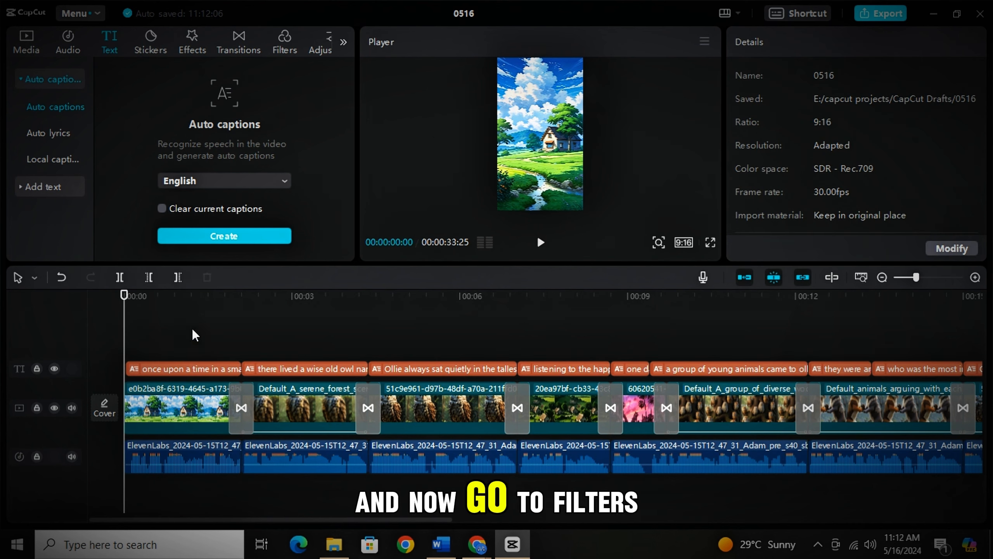
Search the filters for "clear 2" and add the first matching filter to the timeline above the captions.
left_click(284, 41)
left_click(202, 82)
type("clear ")
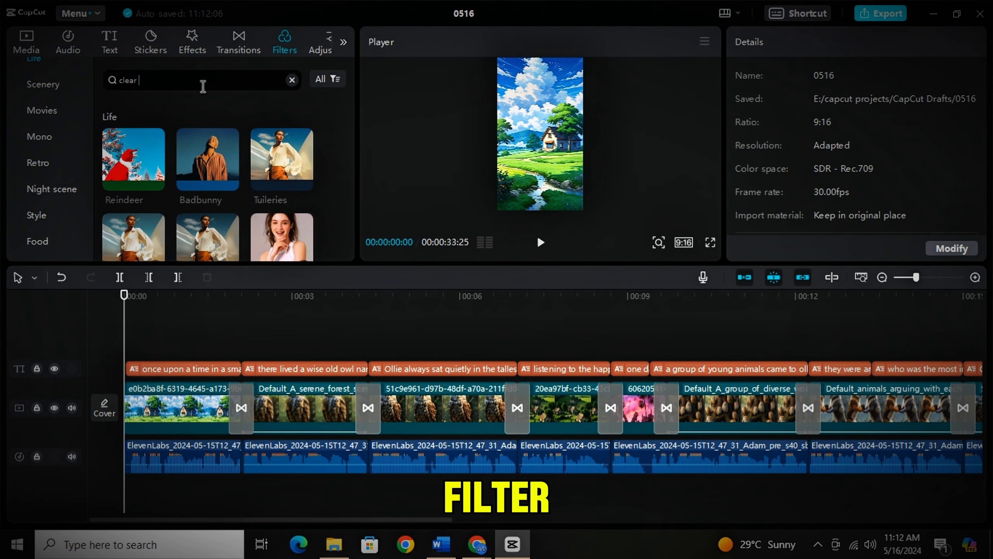
type("2")
key("Return")
left_click_drag(135, 145, 639, 327)
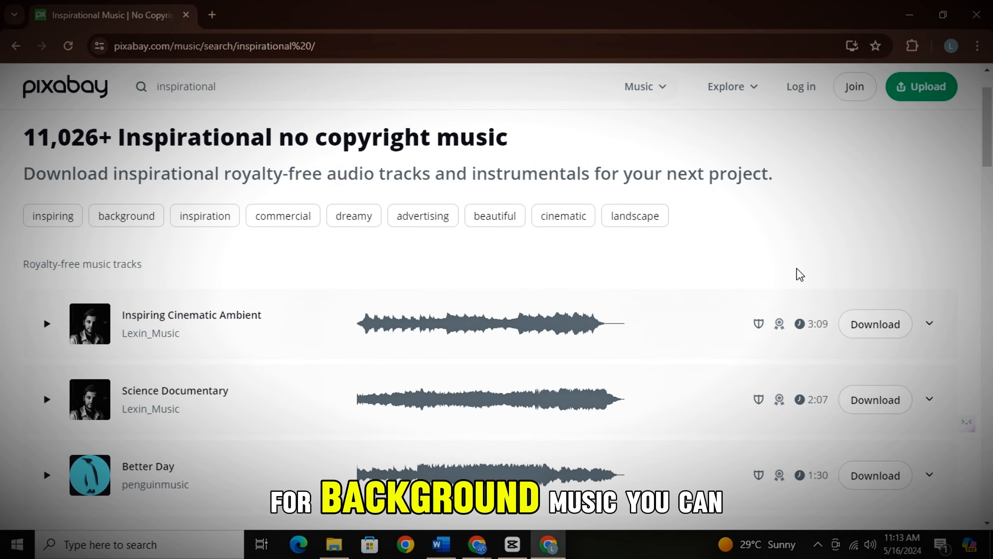
Switch to Pixabay and browse the inspirational royalty-free music for a background track.
scroll(798, 276, "down", 5)
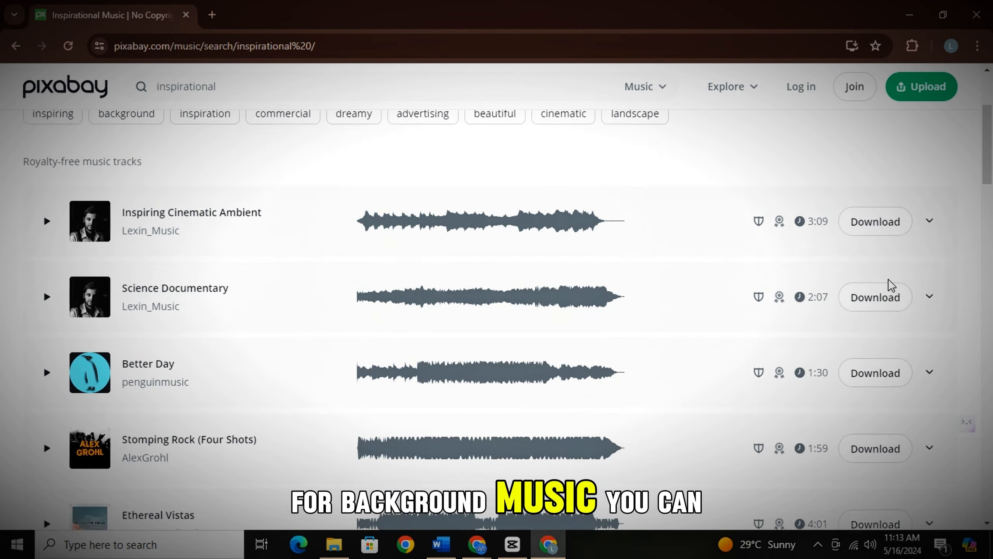